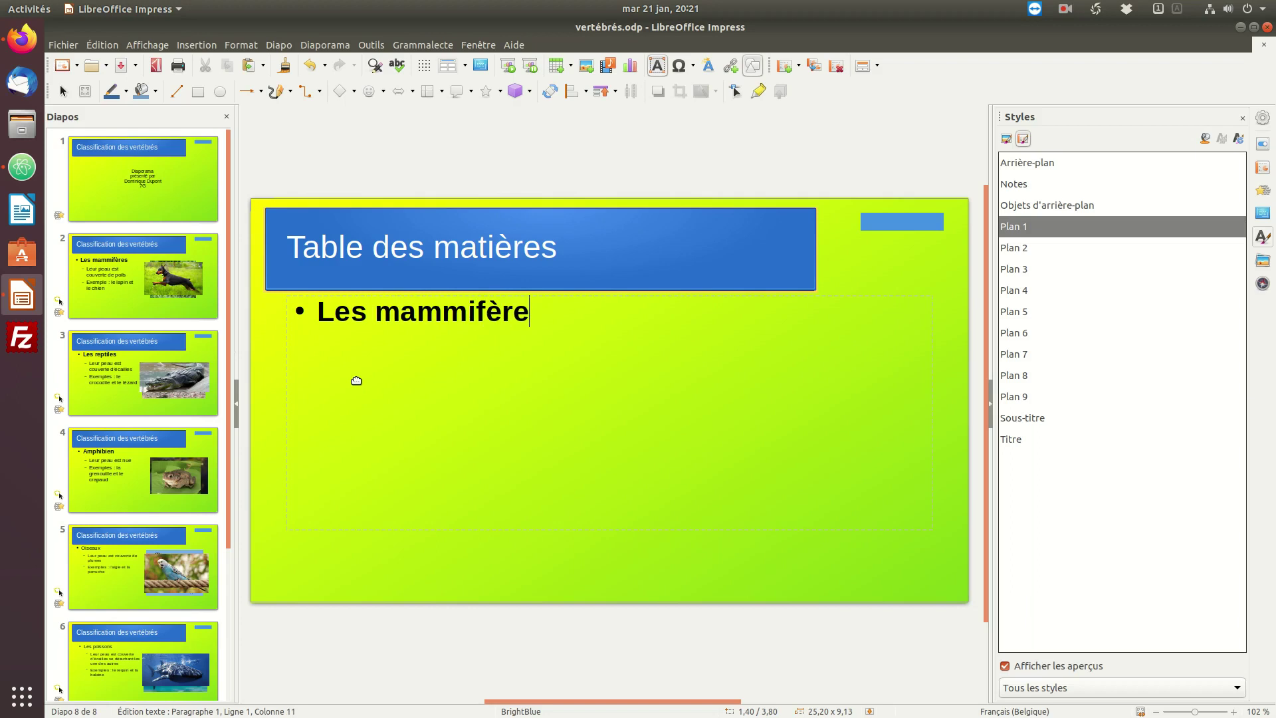
Add the bullets "Les reptiles", "Les amphibiens", "Les oiseaux" and "Les poissons" below "Les mammifères" on the Table des matières slide
key("Return")
type("Les reptiles")
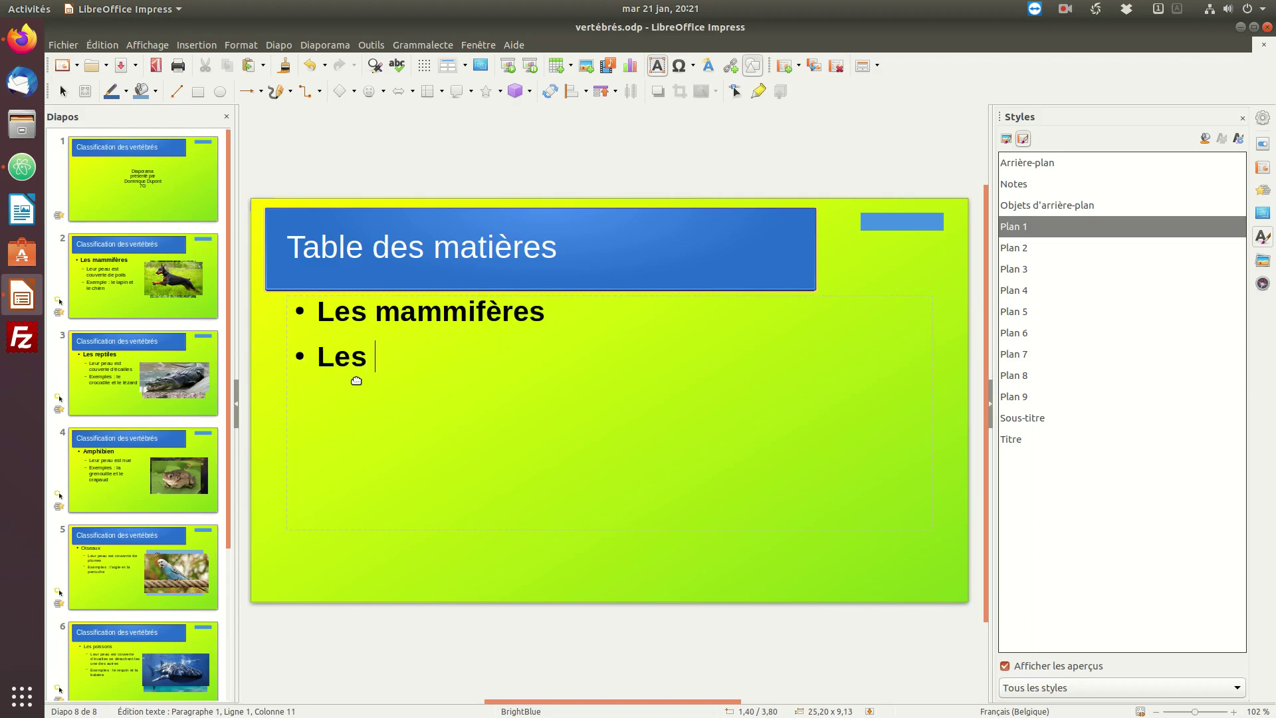
key("Return")
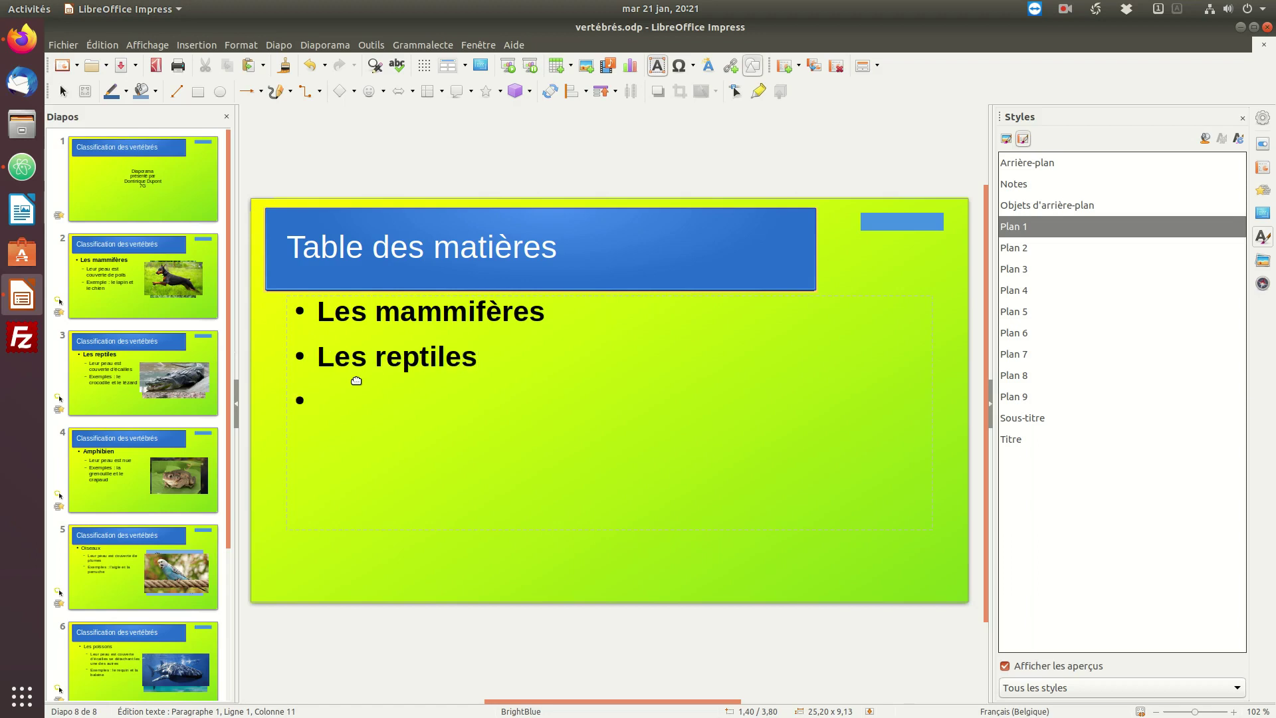
type("Les am")
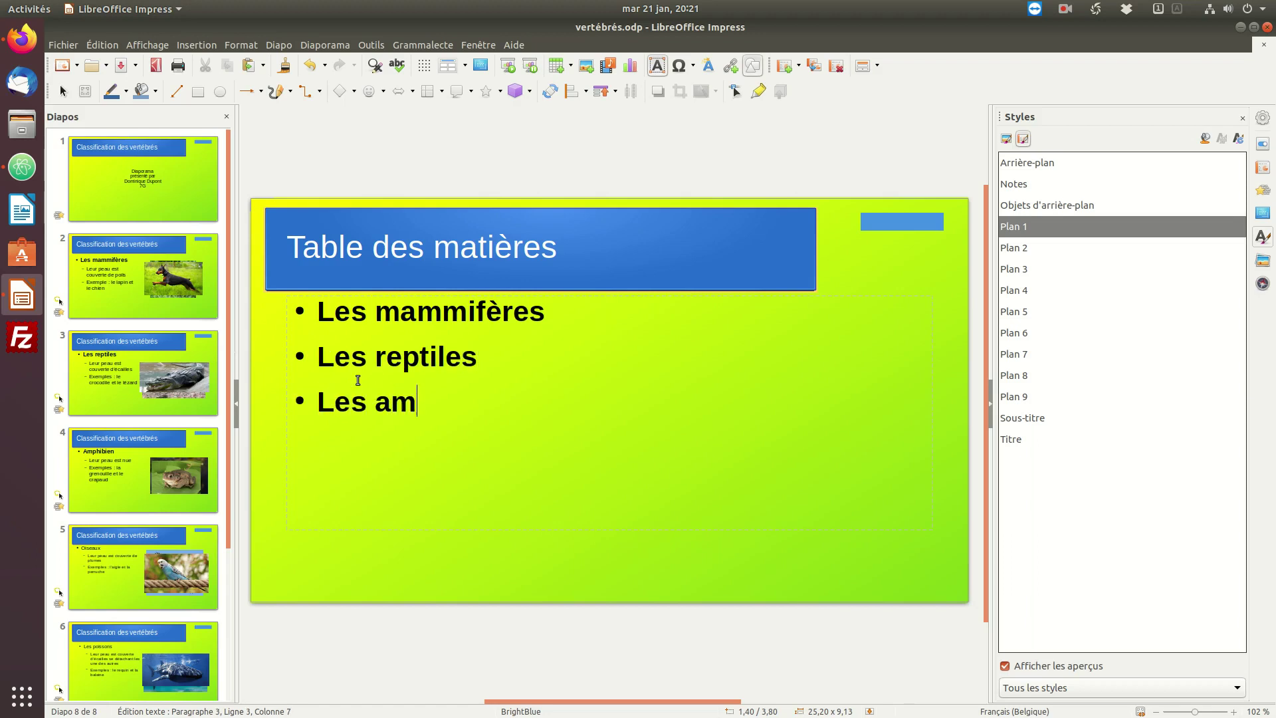
type("phib")
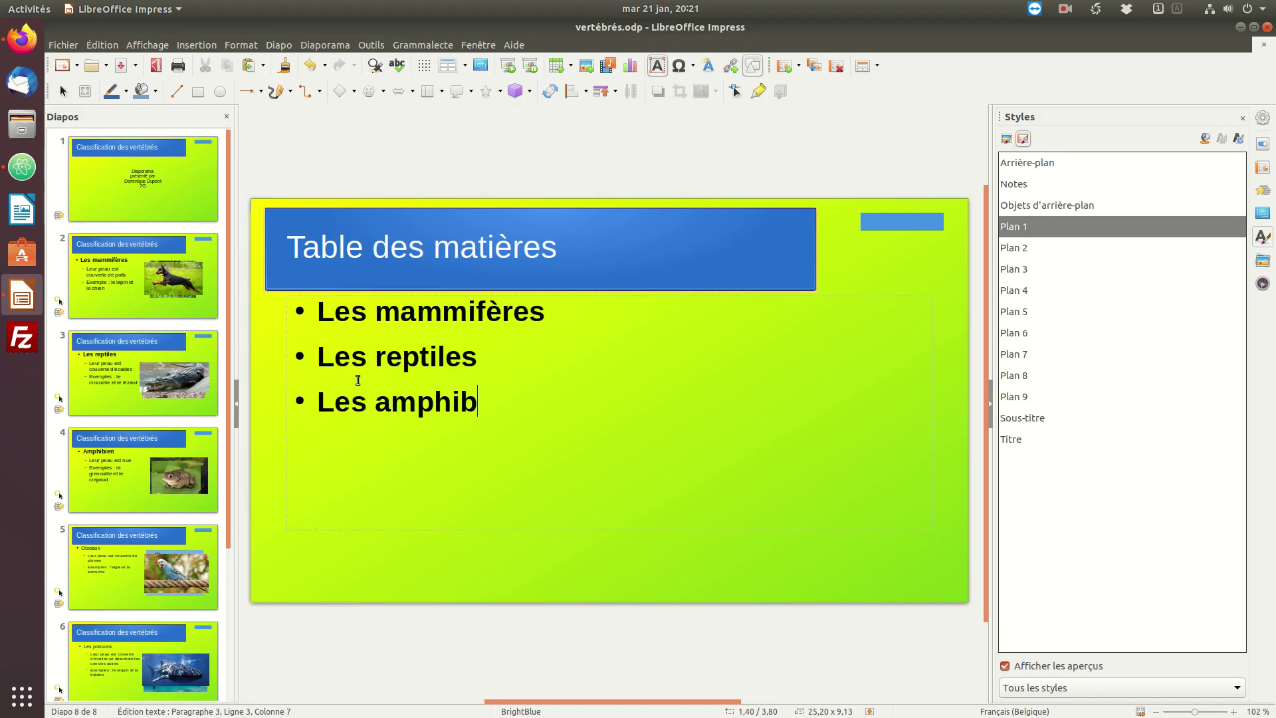
type("iens")
key("Return")
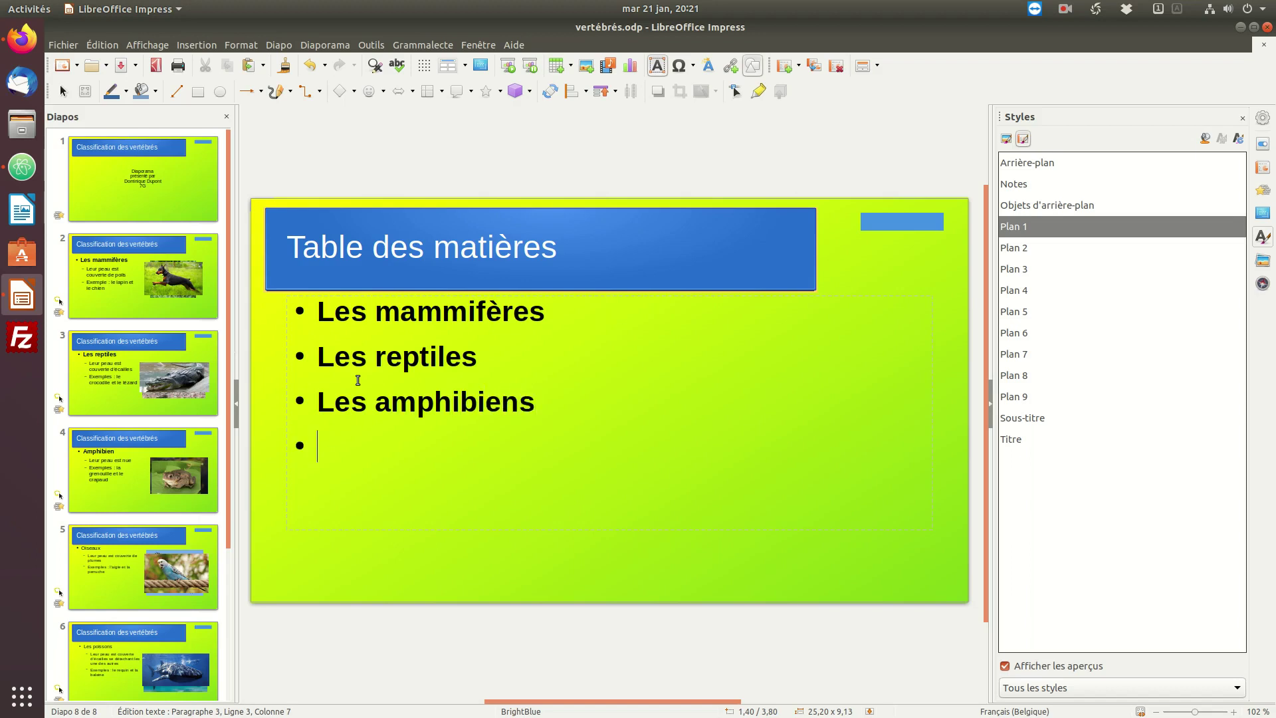
type("Les oiseaux")
key("Return")
type("Les poissons")
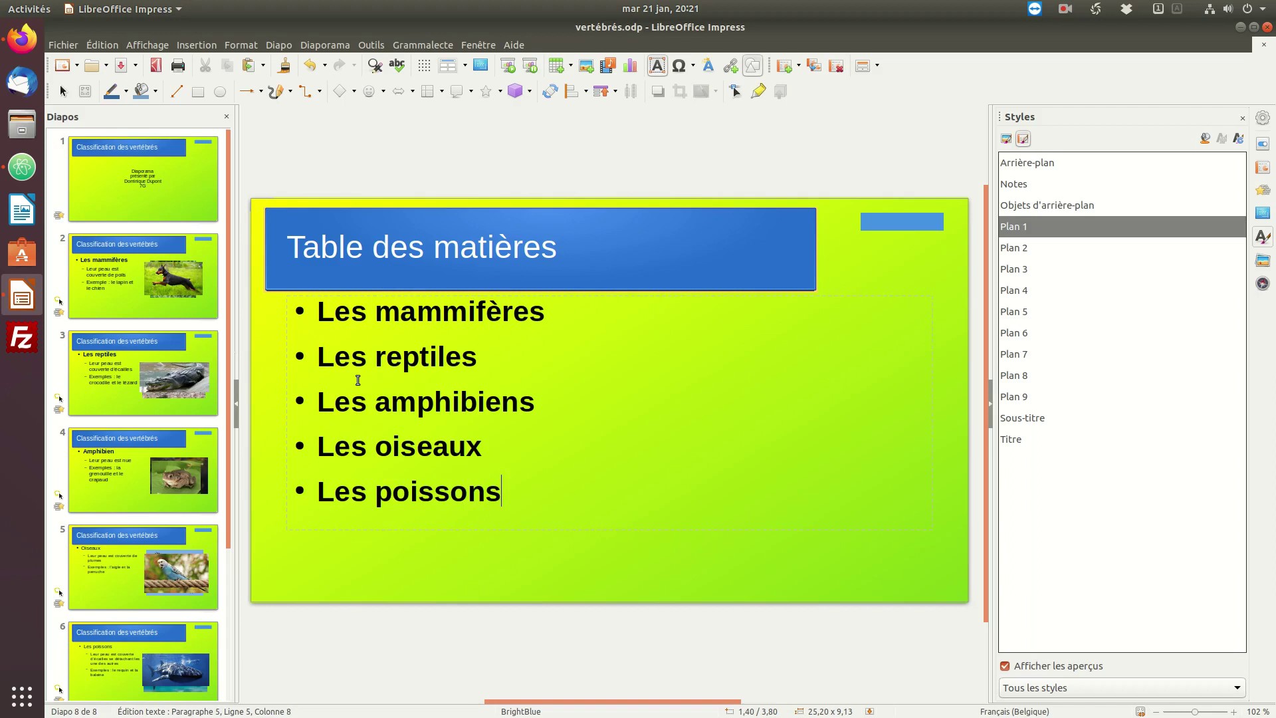
Start inserting a hyperlink on the bullet text "Les mammifères" and set its type to Document
scroll(145, 390, "down", 2)
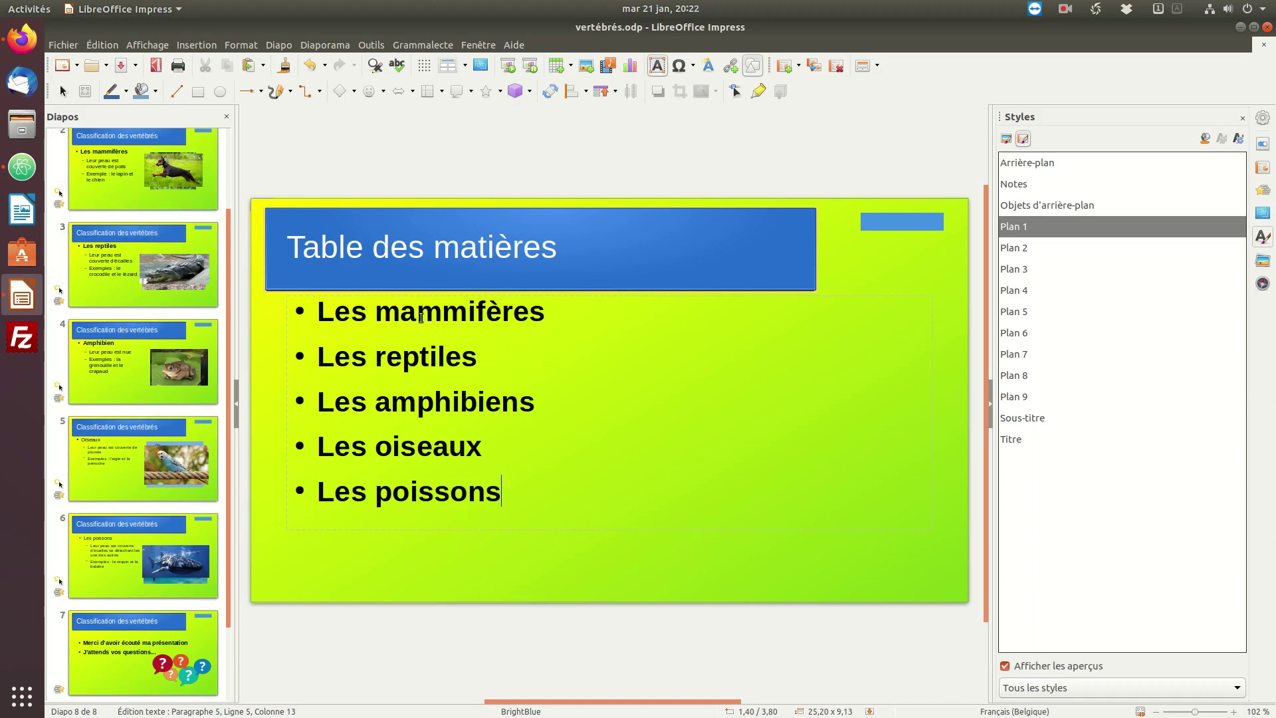
left_click_drag(542, 312, 315, 313)
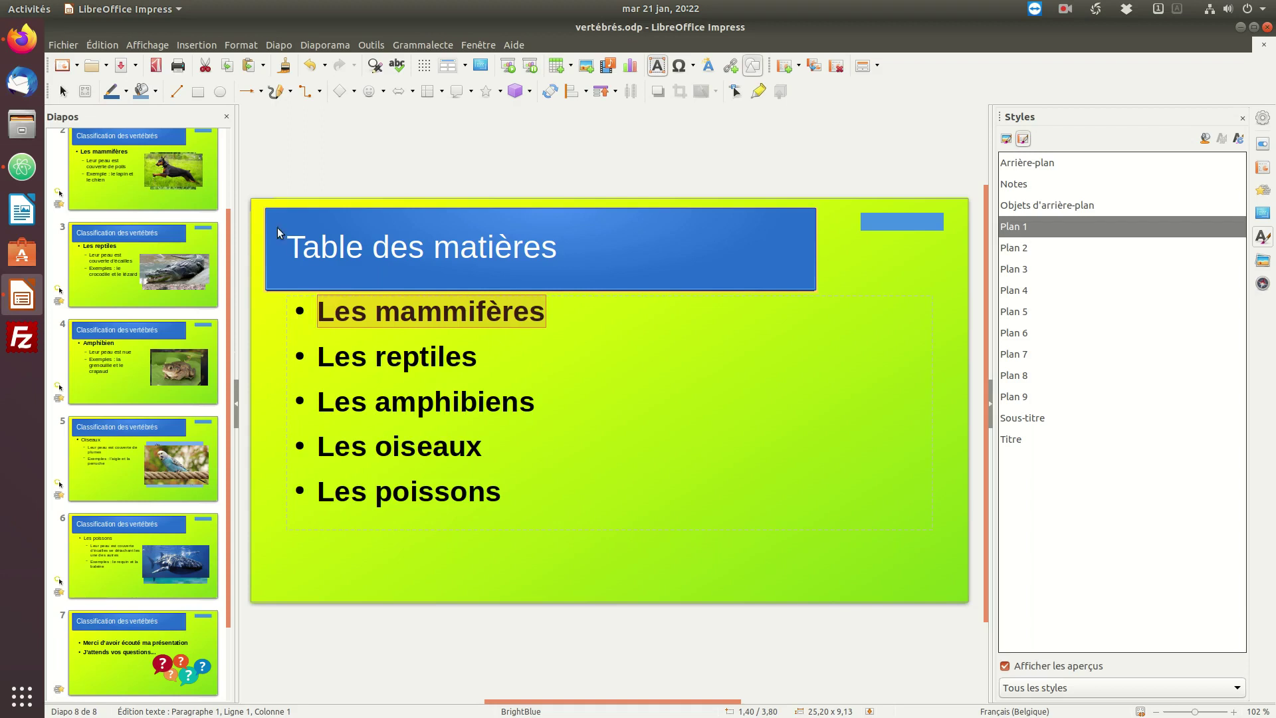
left_click(197, 44)
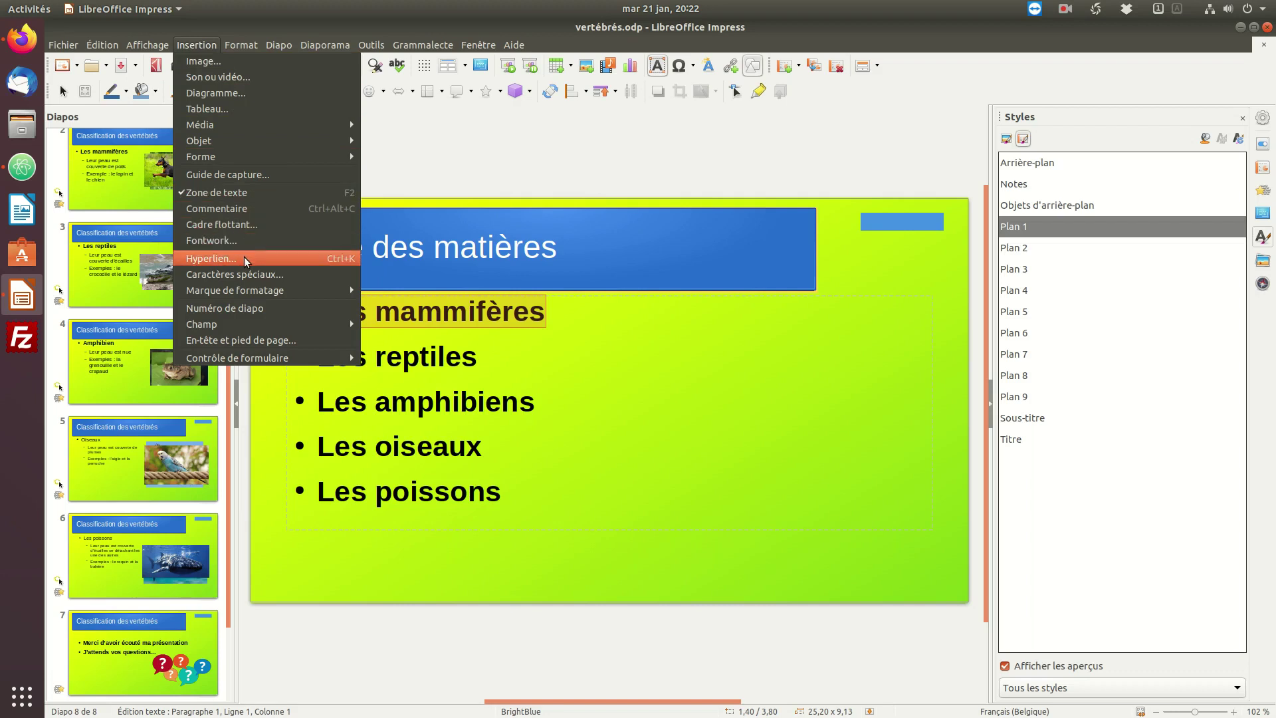
left_click(334, 260)
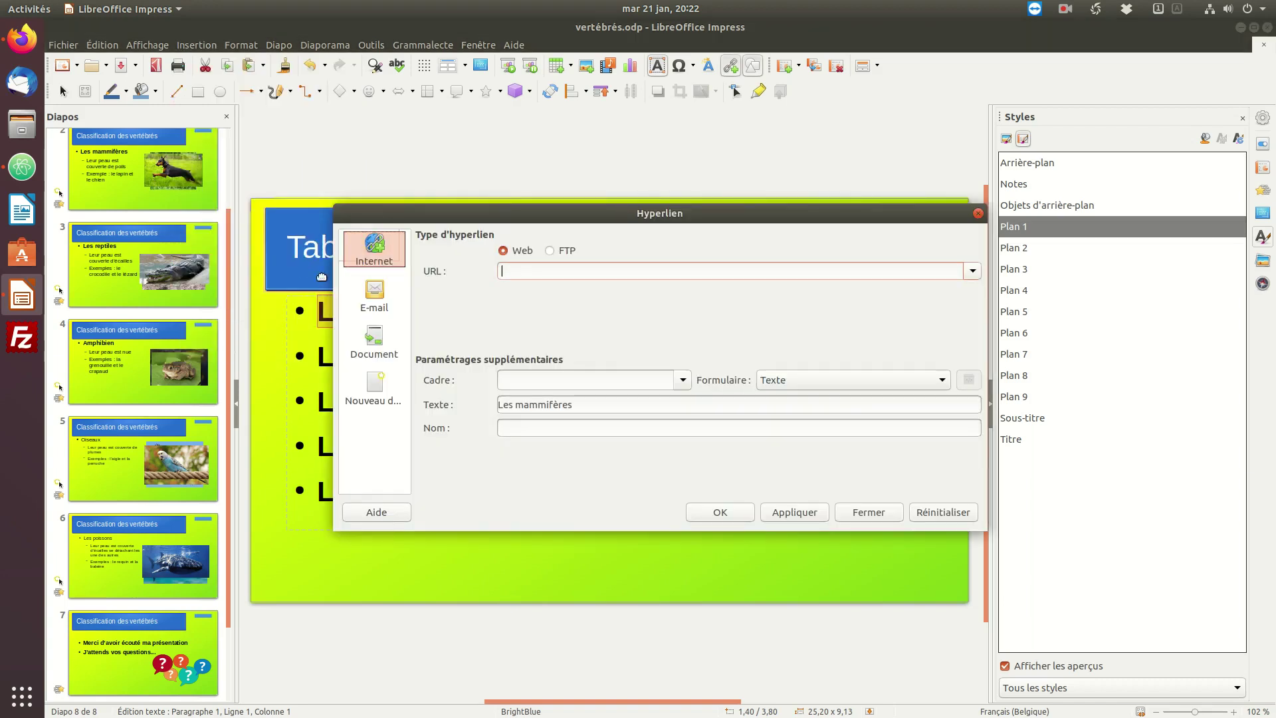
left_click(379, 255)
left_click(537, 268)
left_click(374, 339)
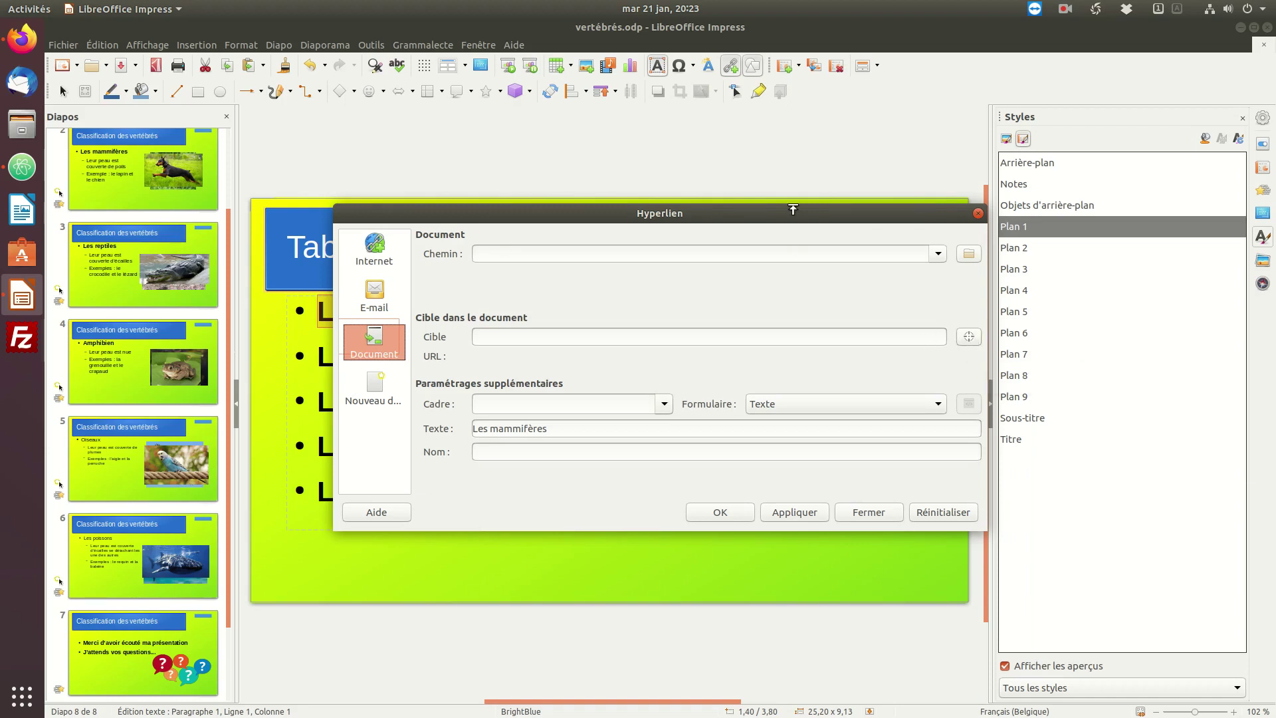
Set the link's target in the document to Diapo 2 and apply the hyperlink to "Les mammifères"
left_click_drag(789, 217, 940, 291)
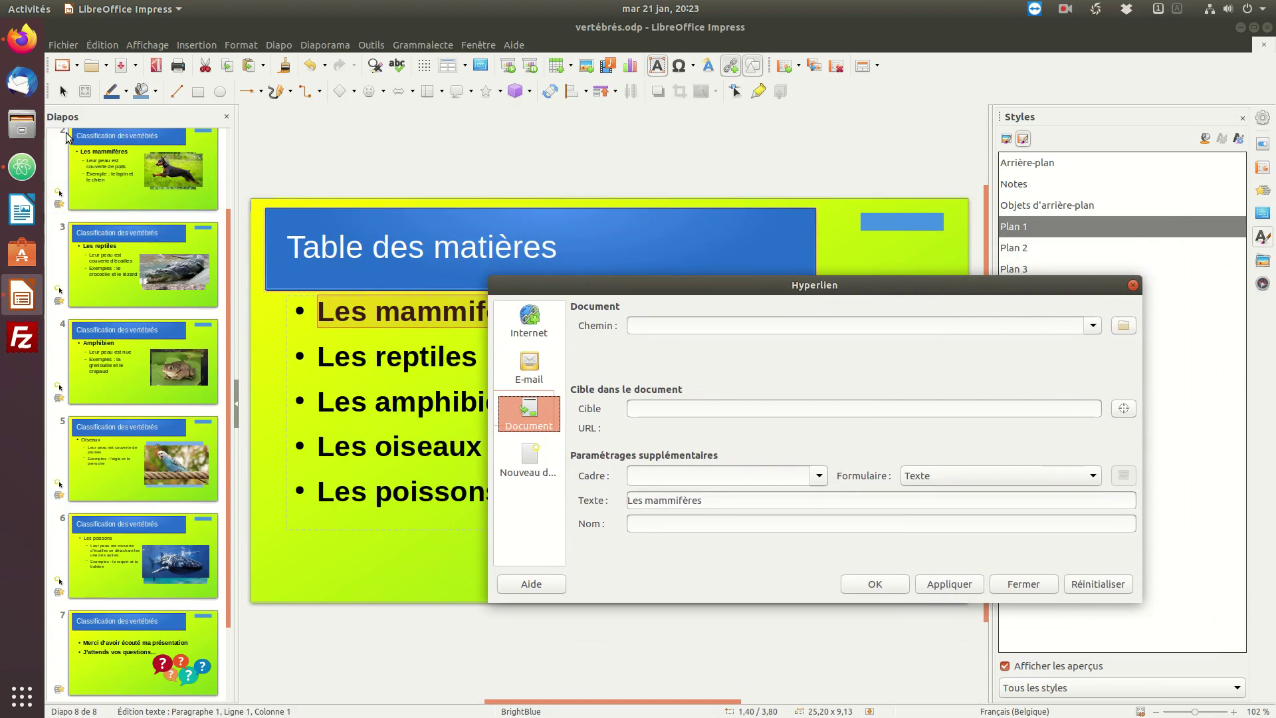
scroll(66, 137, "up", 2)
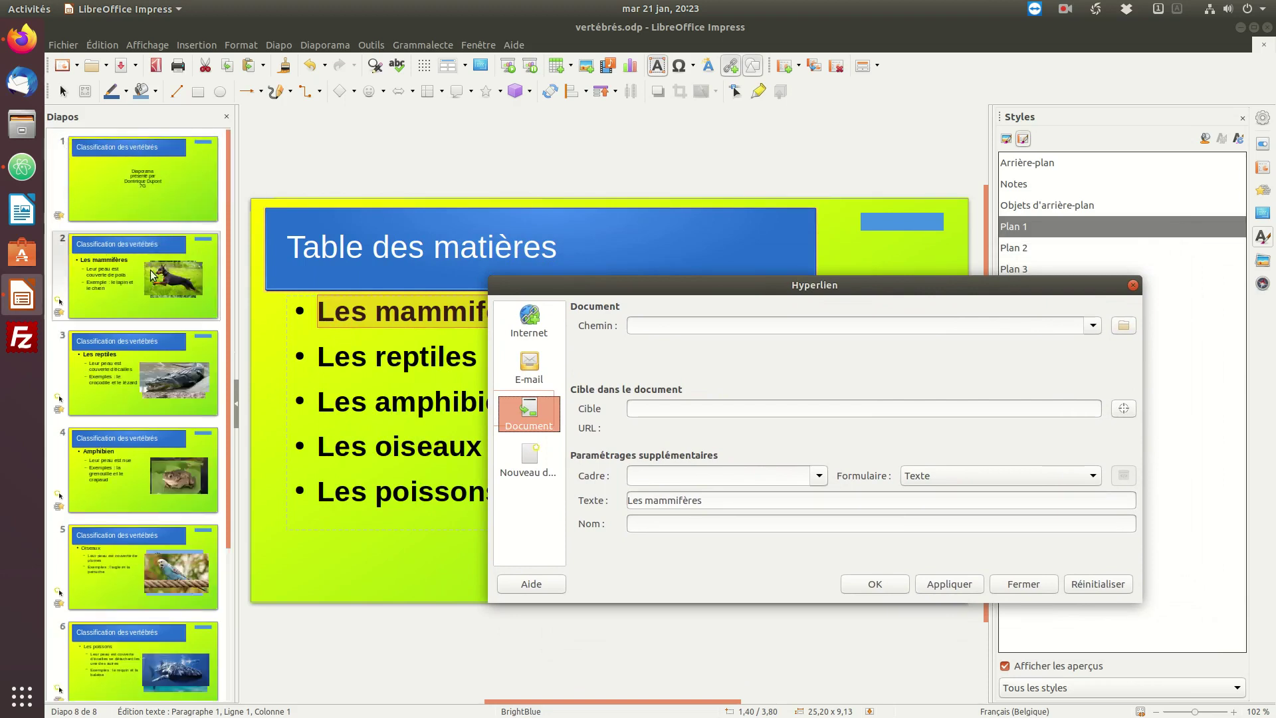
left_click(1124, 408)
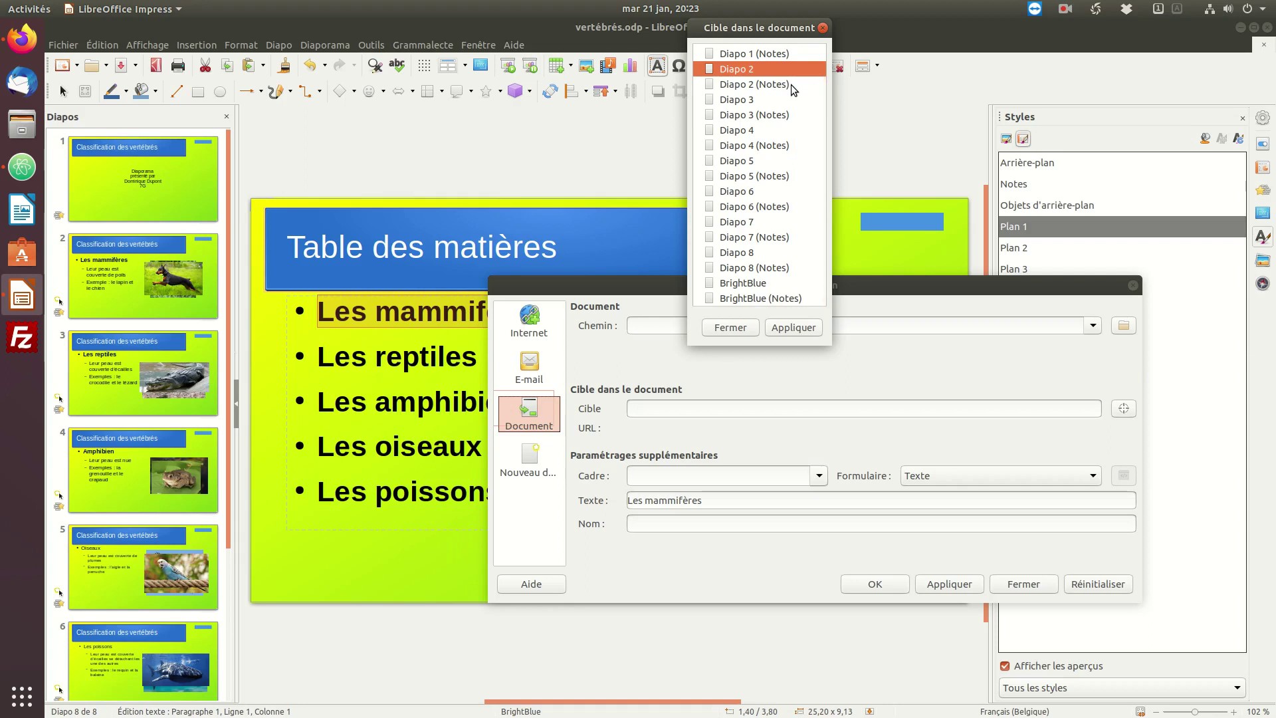
double_click(734, 69)
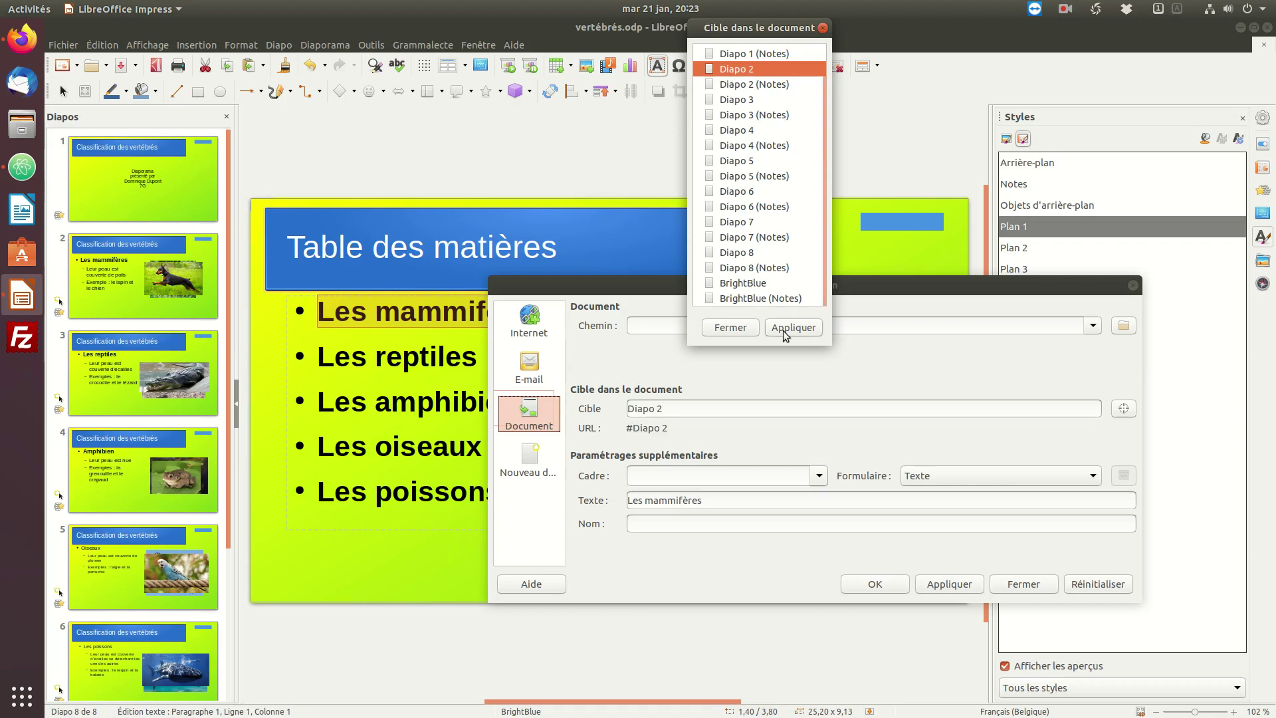
left_click(744, 329)
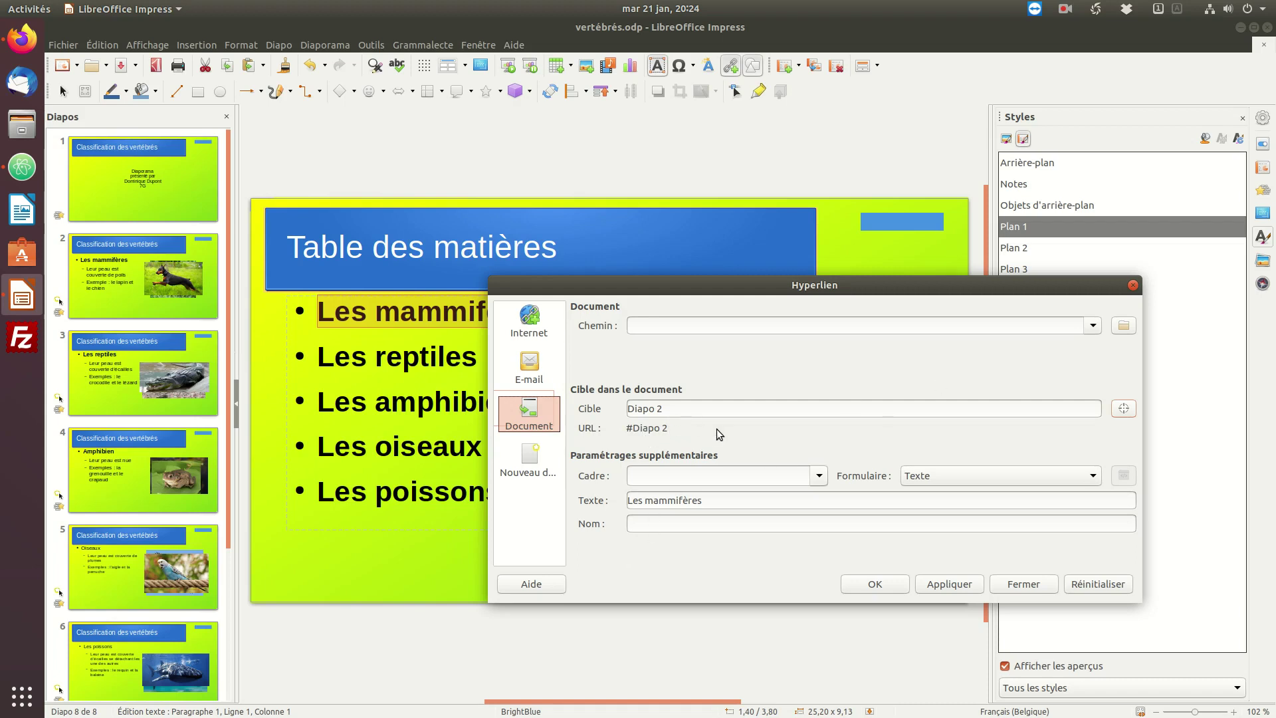
left_click(950, 585)
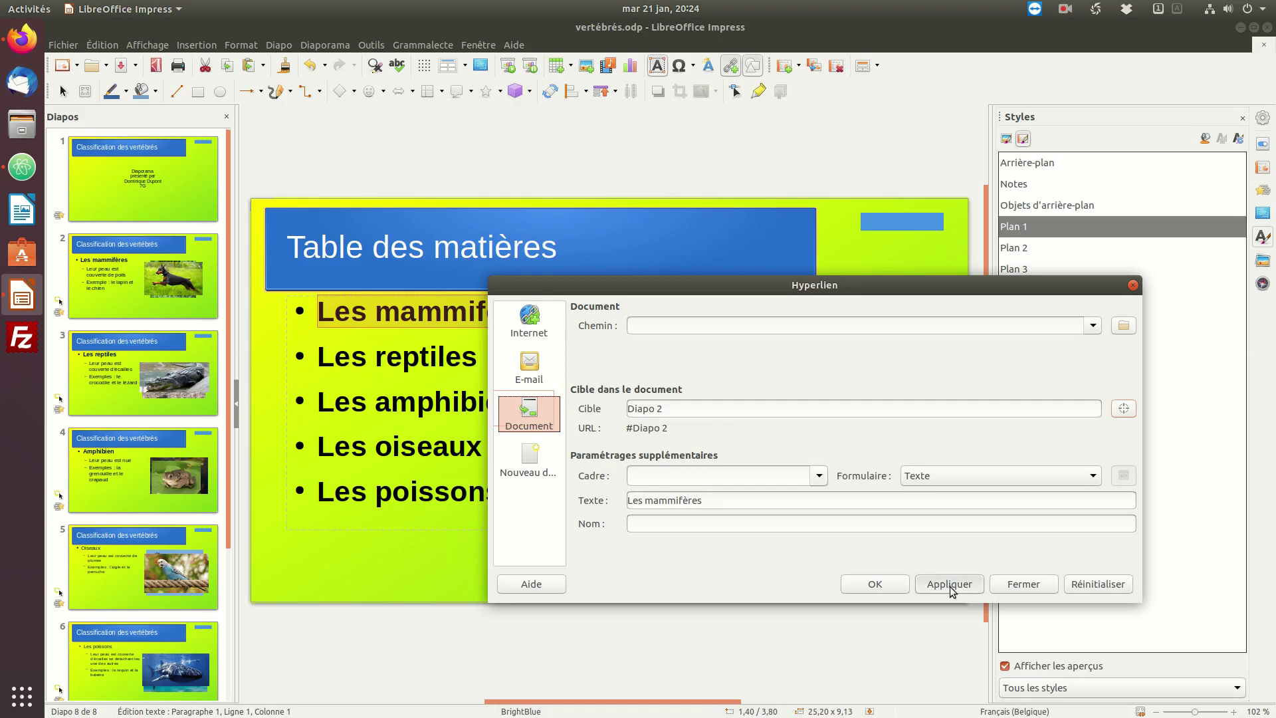
left_click(886, 590)
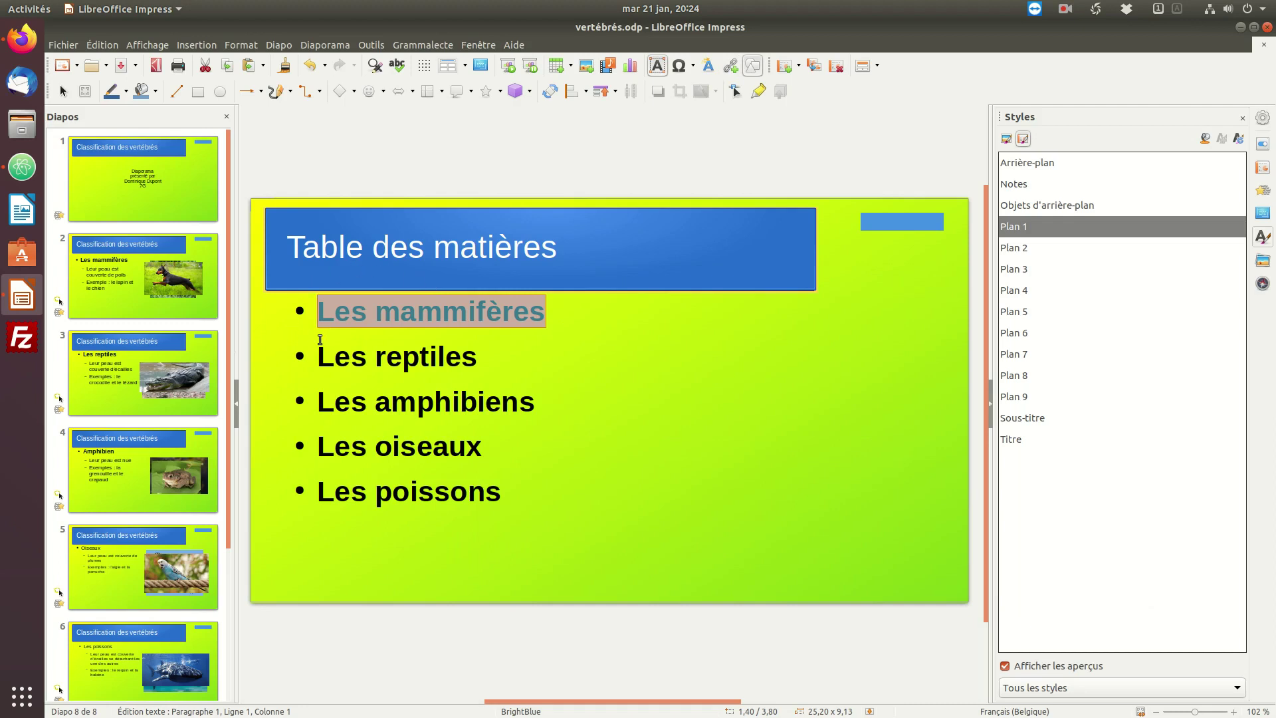
Run the slideshow from the Table des matières slide, follow the "Les mammifères" link, and exit the show
left_click(493, 368)
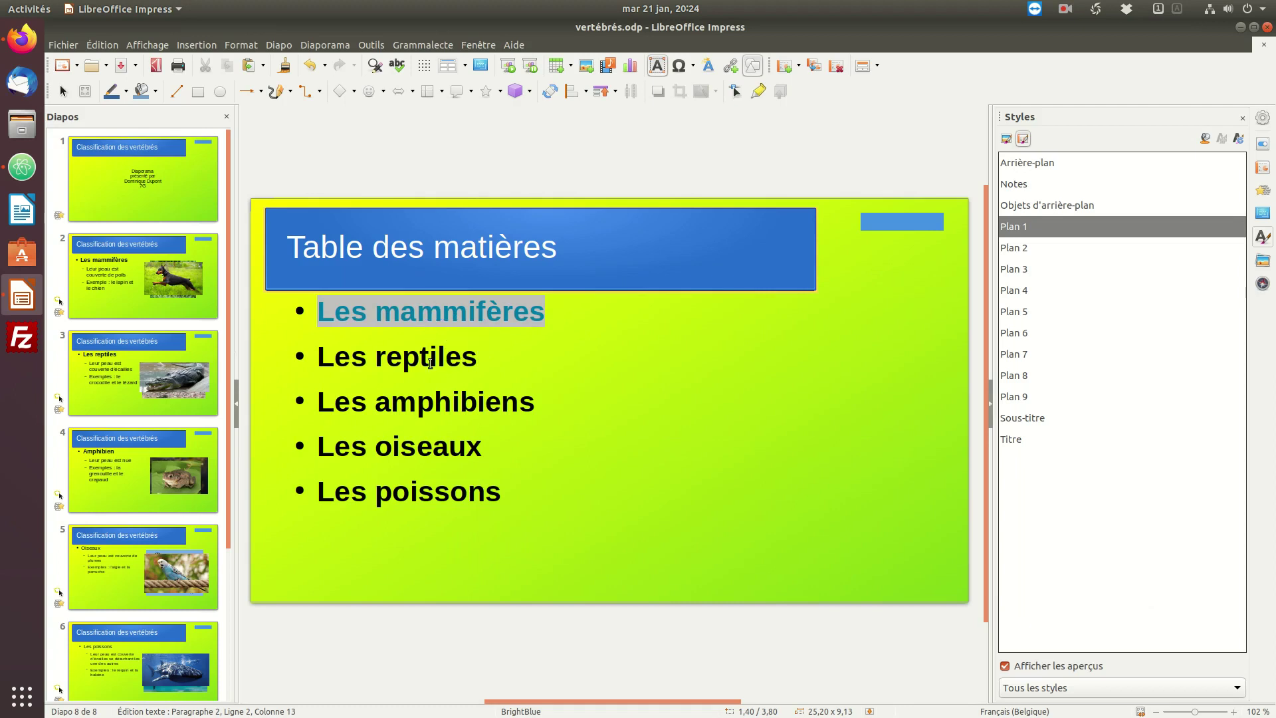
left_click(431, 316)
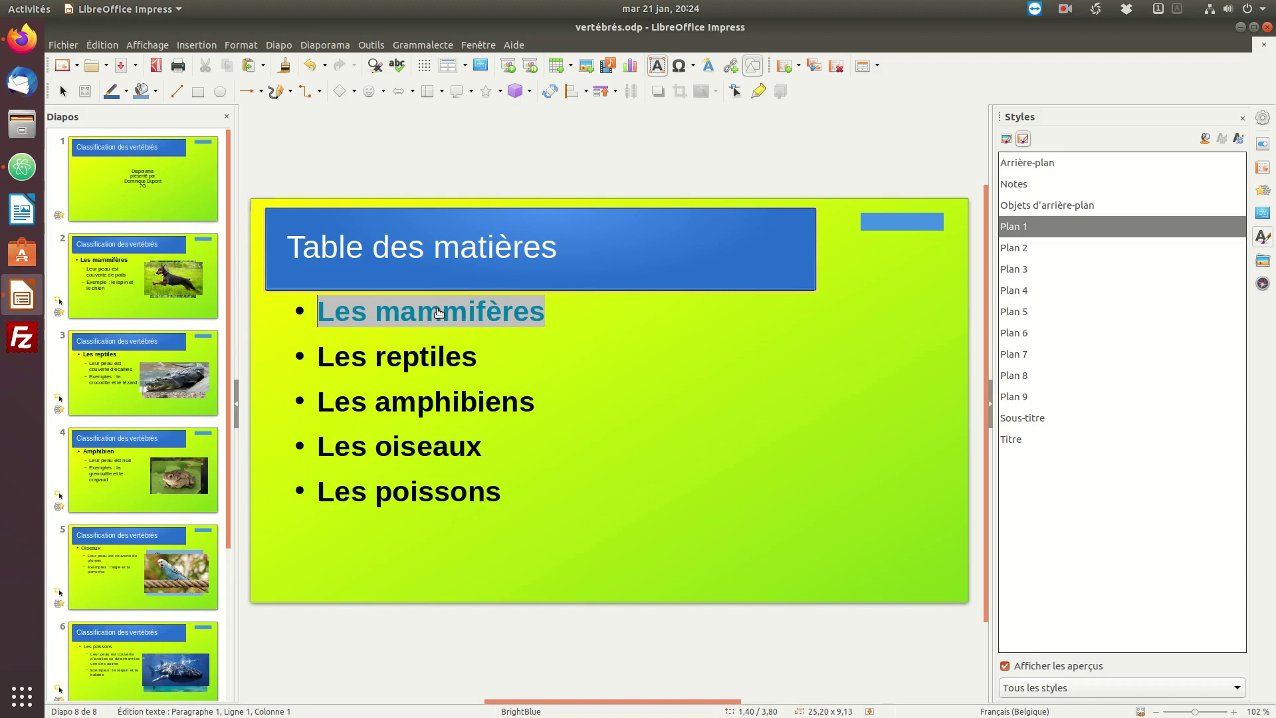
left_click(485, 367)
key("F5")
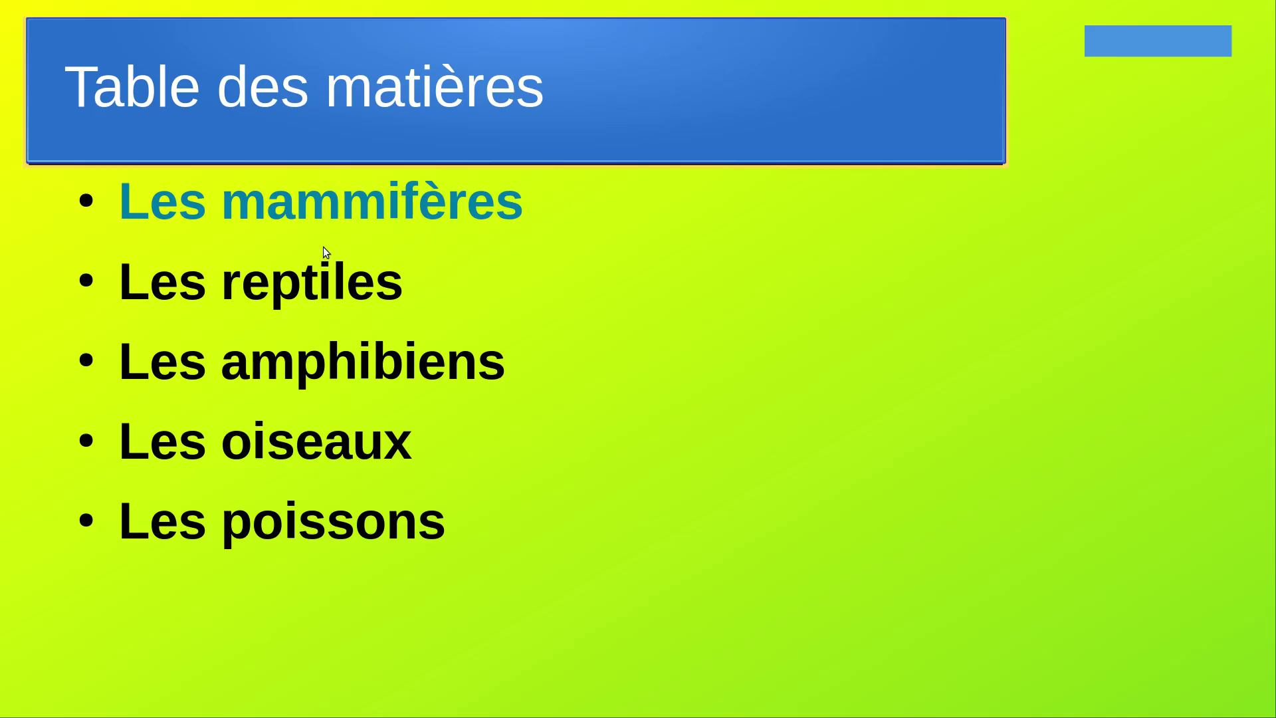
left_click(408, 202)
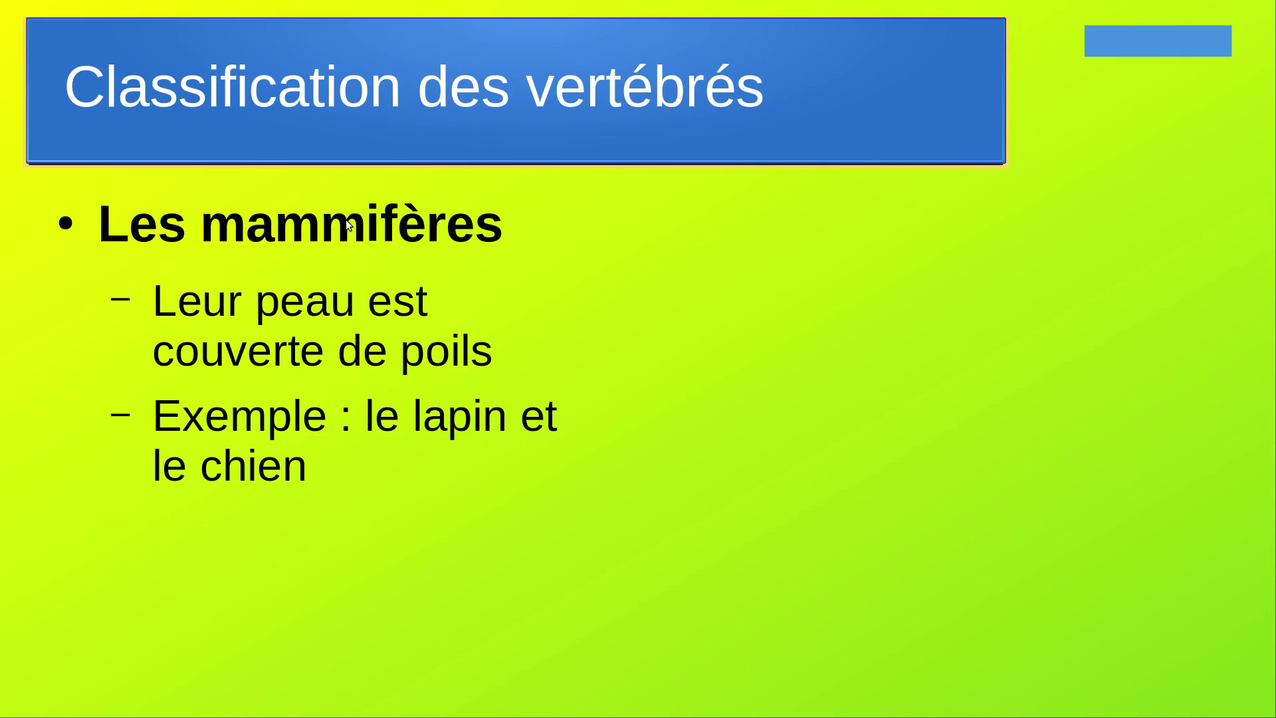
left_click(373, 480)
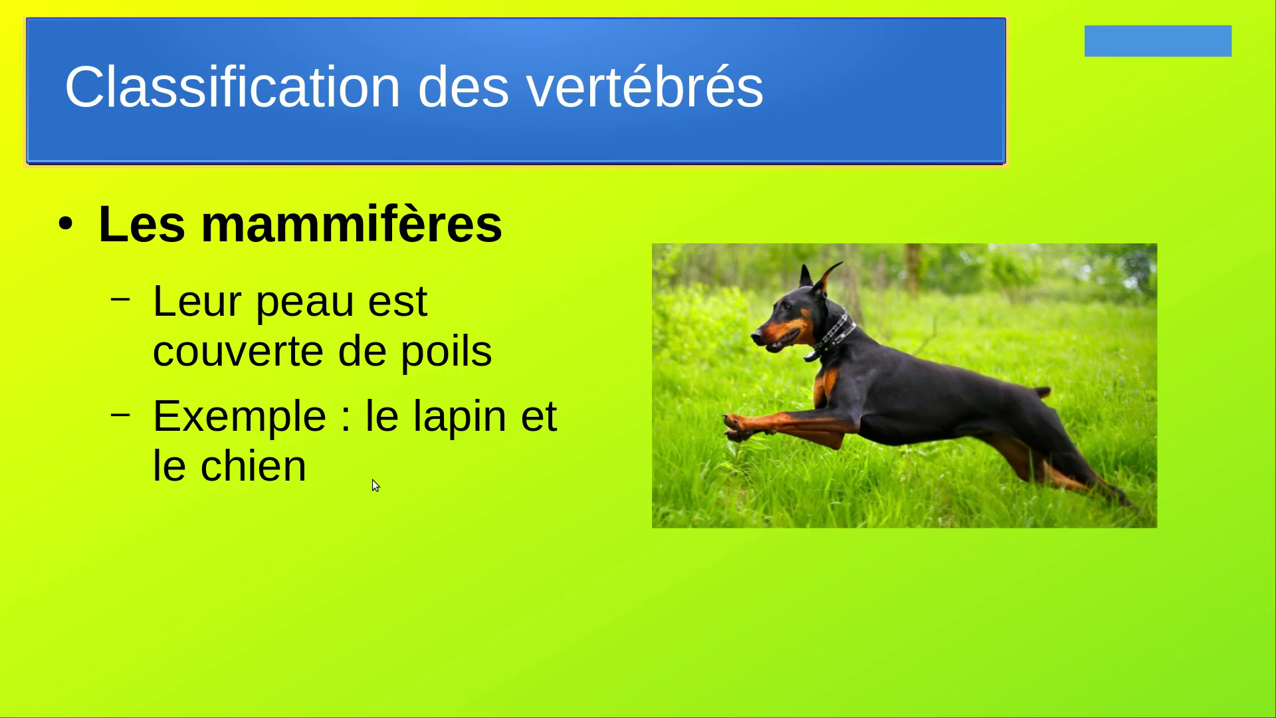
key("Escape")
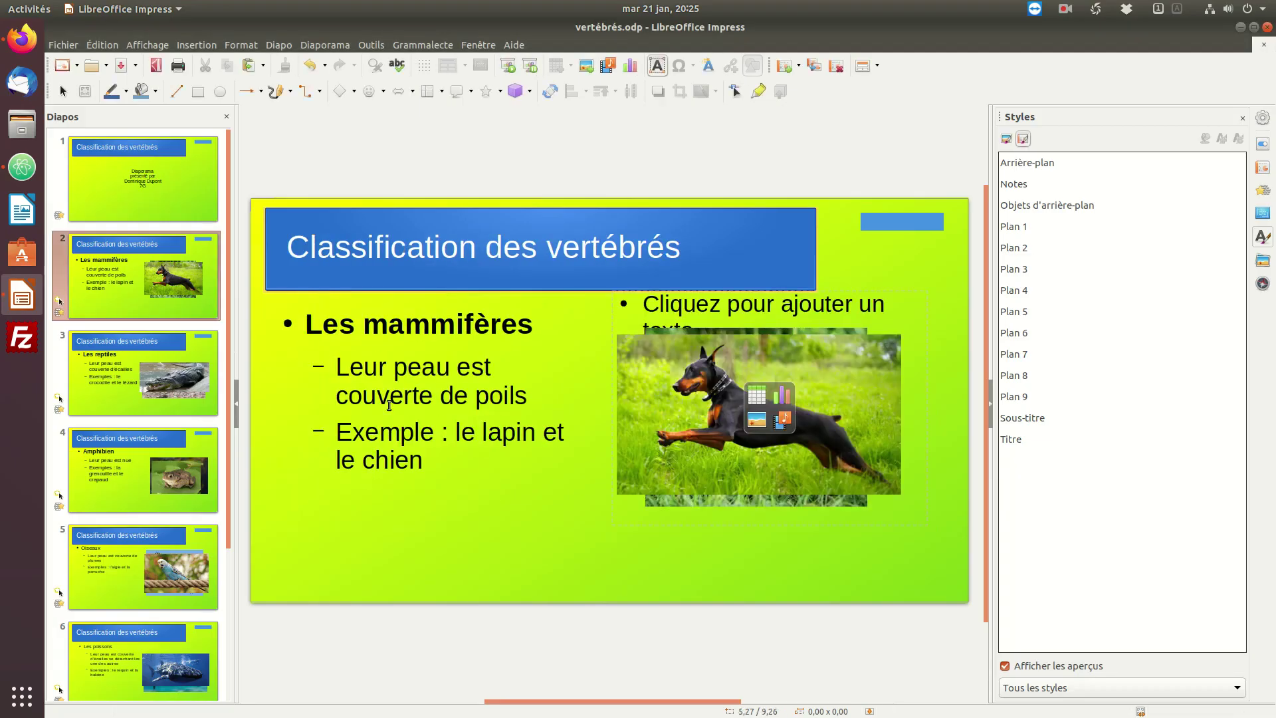
Return to the Table des matières slide and start a Document-type hyperlink on the bullet text "Les reptiles"
scroll(153, 452, "down", 3)
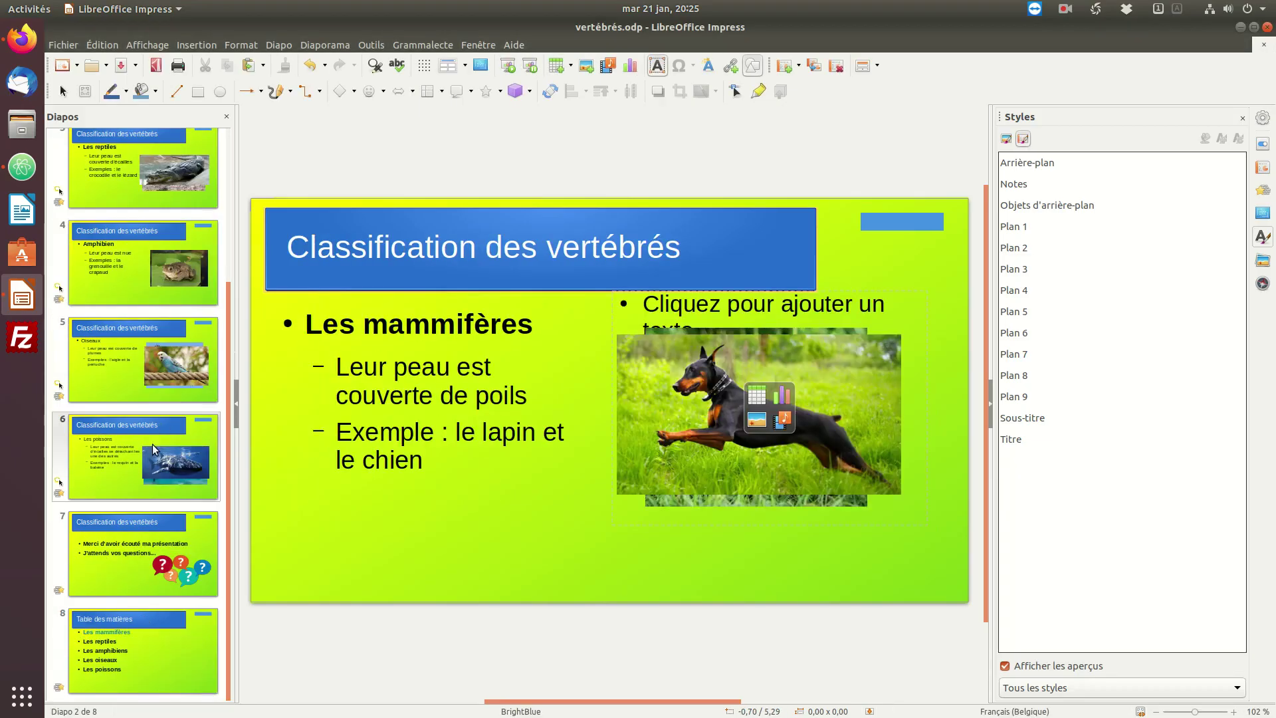
left_click(143, 658)
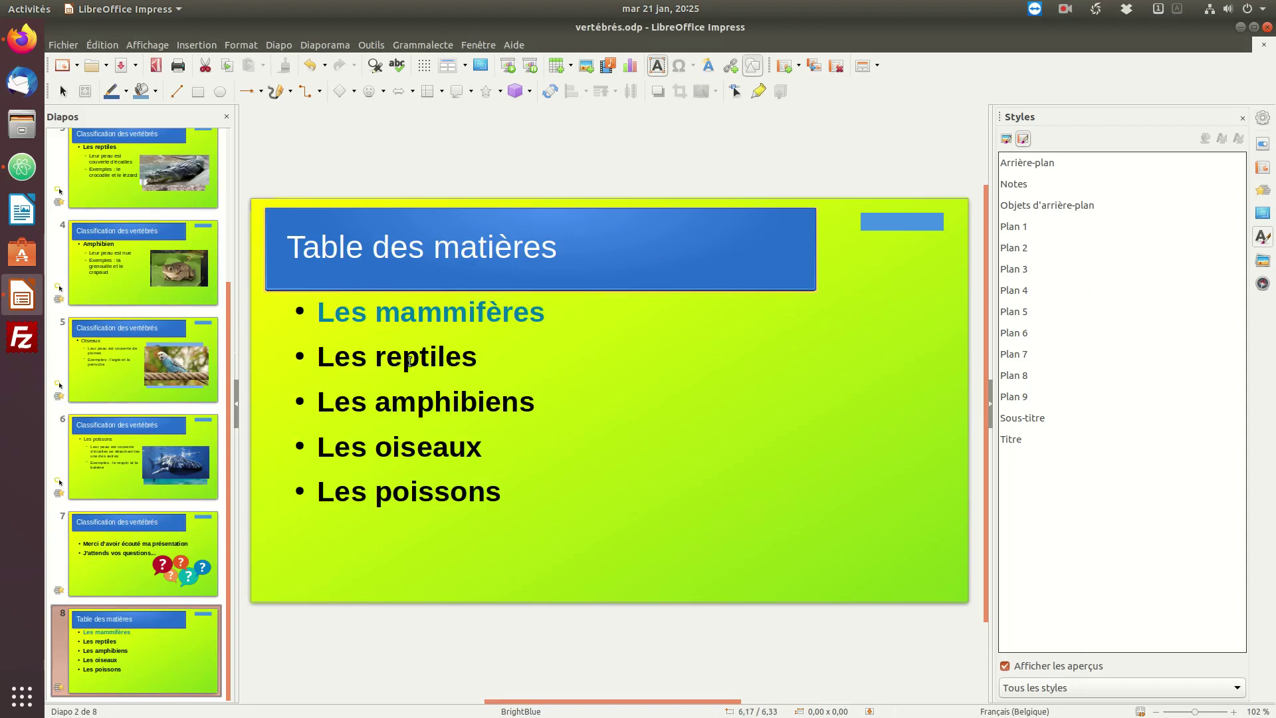
left_click(409, 361)
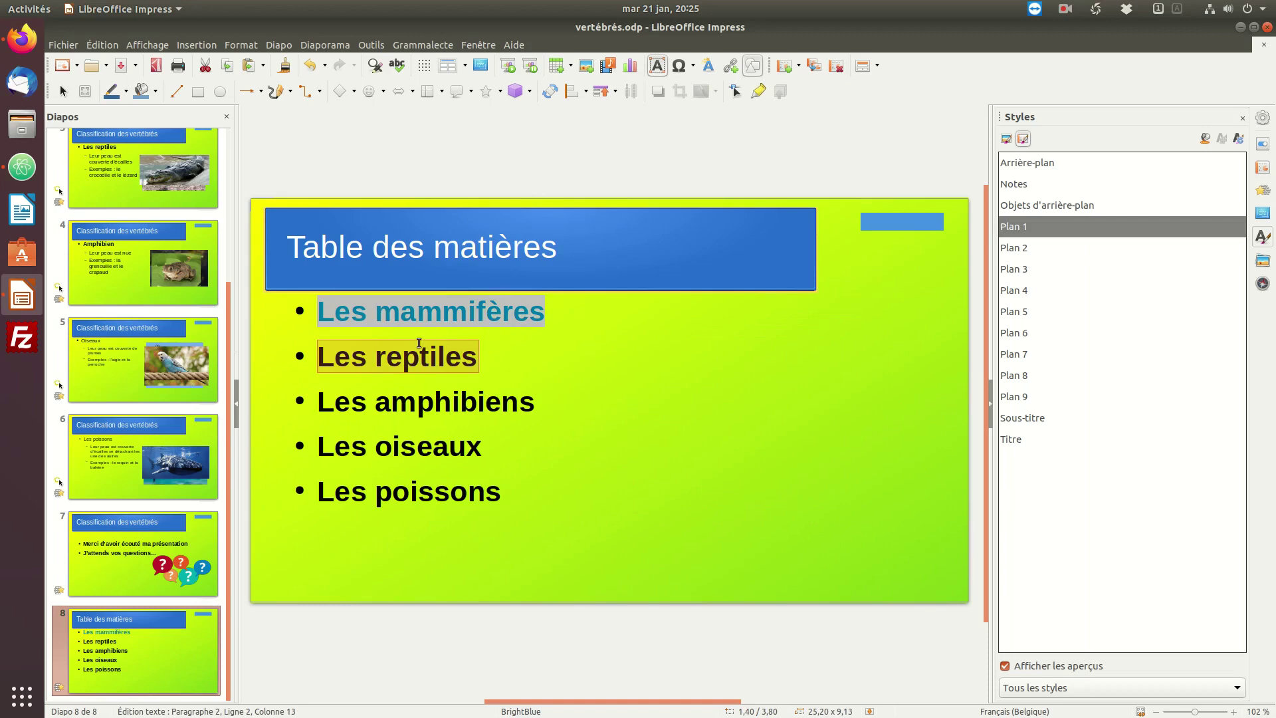
left_click(200, 45)
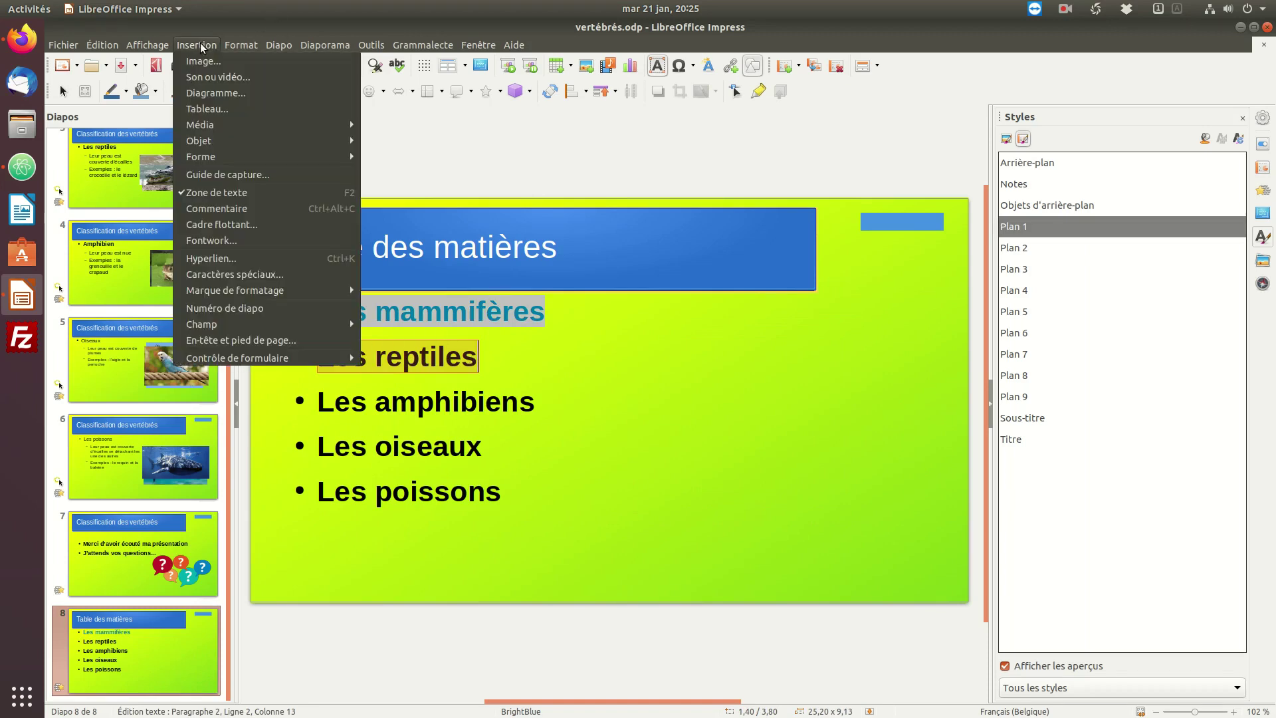
left_click(229, 265)
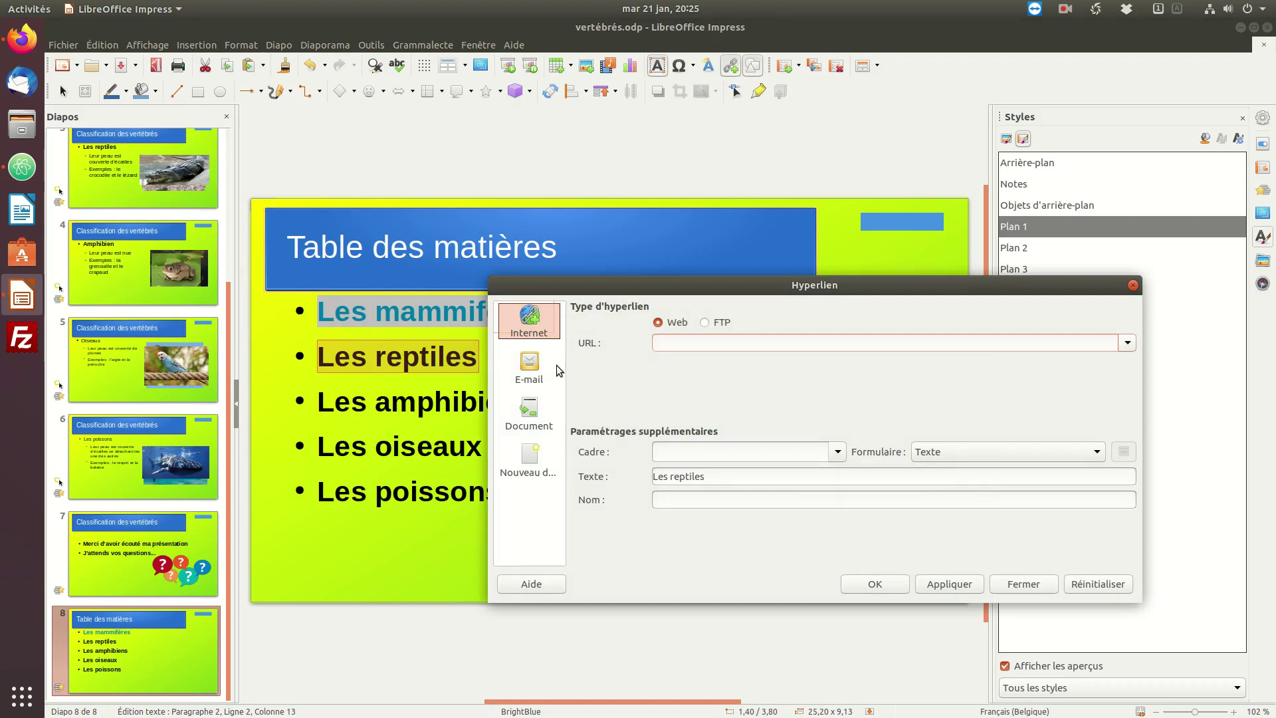
left_click(540, 418)
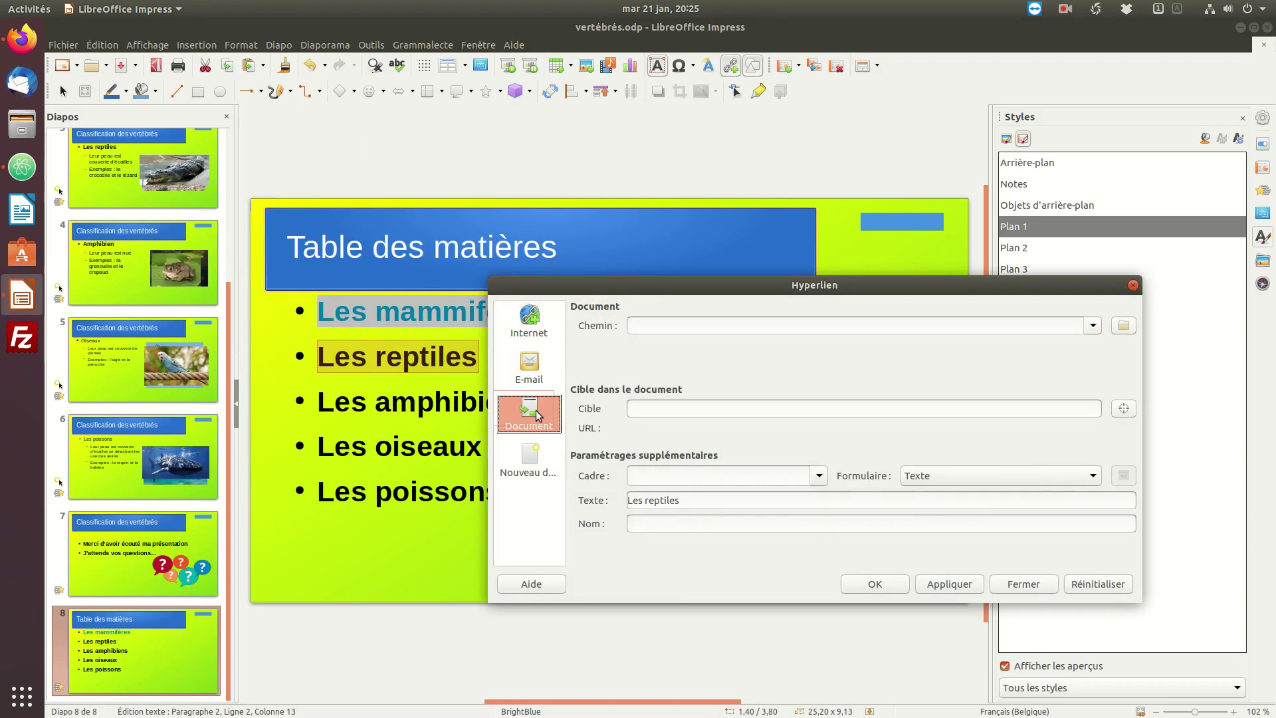
Set the link's target in the document to Diapo 3 and apply the hyperlink to "Les reptiles"
left_click(1123, 408)
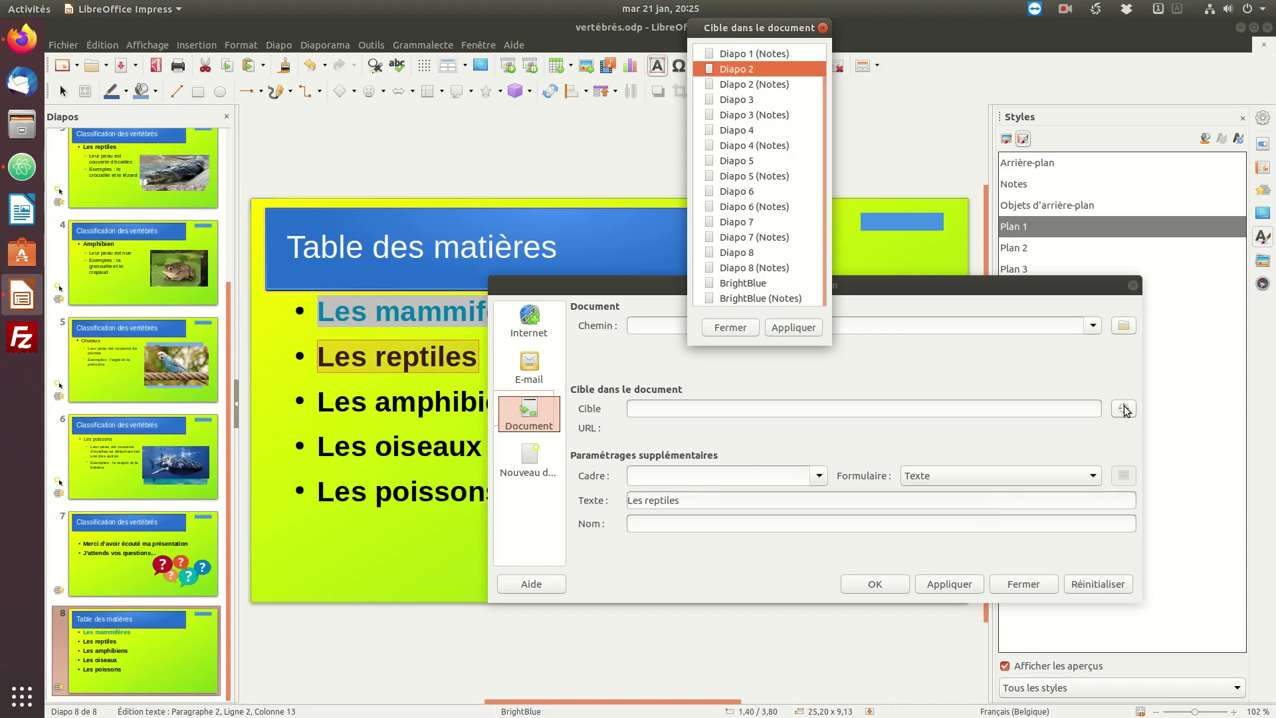
left_click(745, 100)
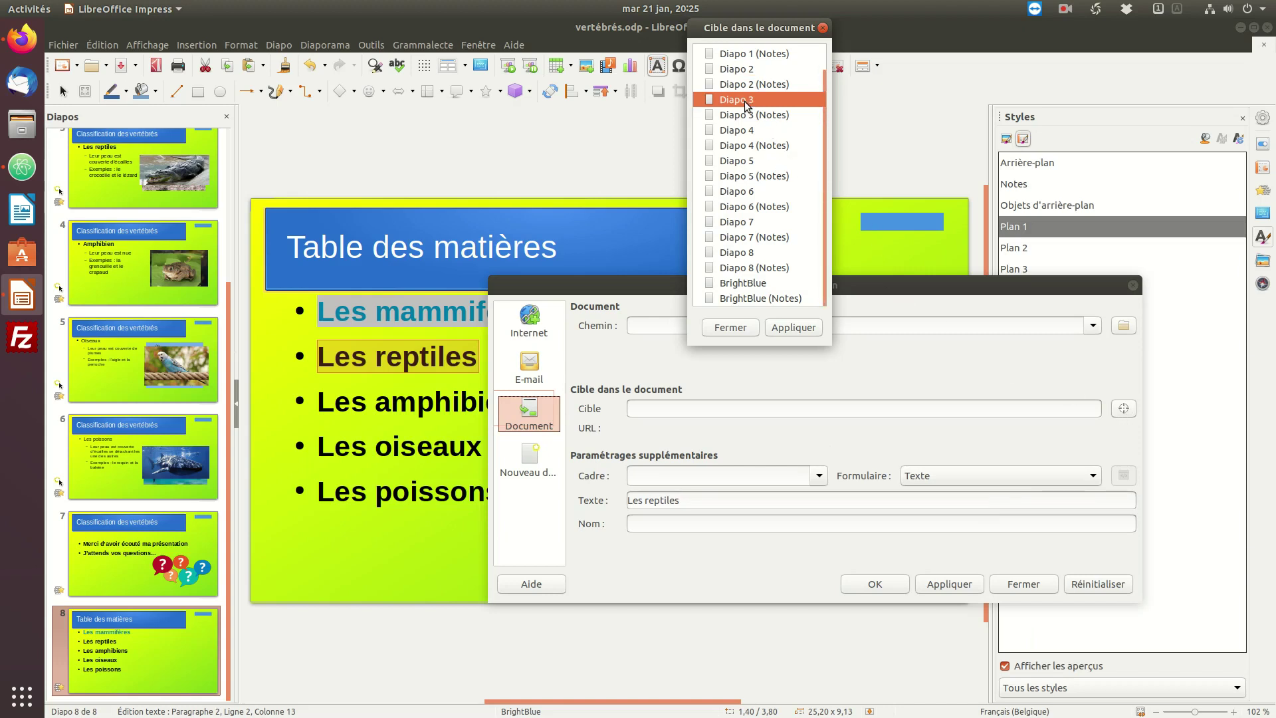
left_click(791, 329)
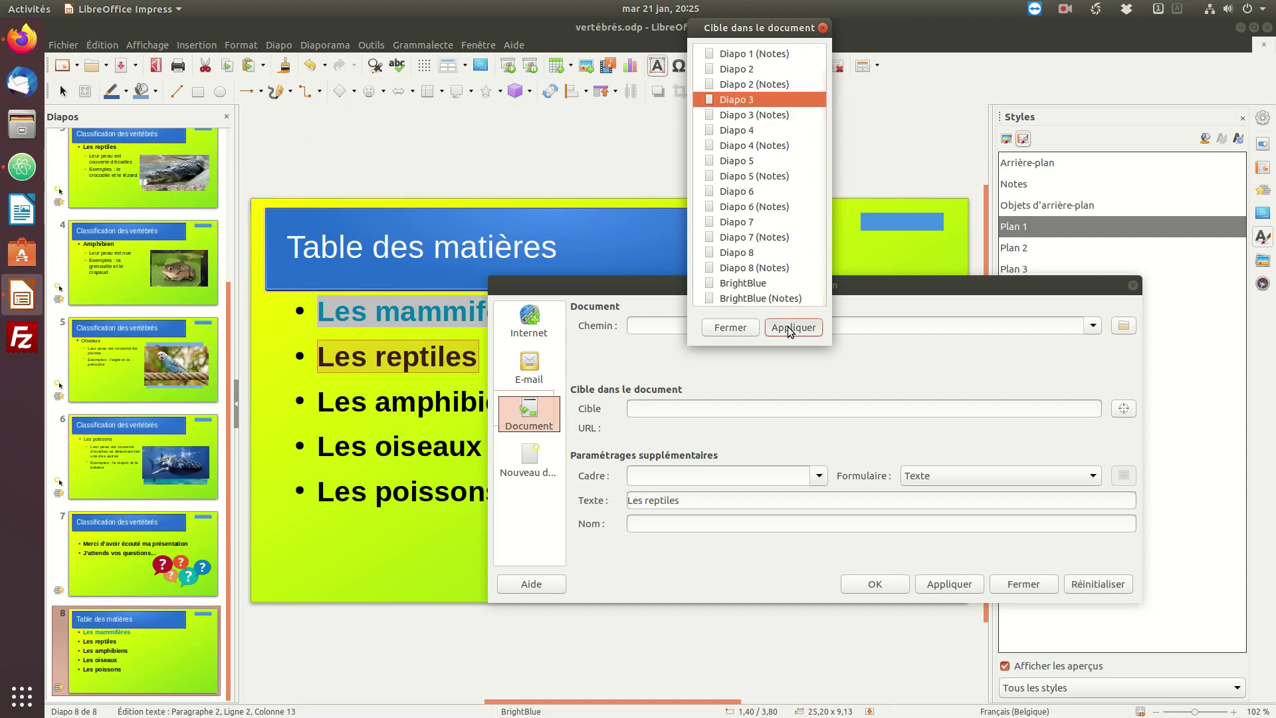
left_click(731, 329)
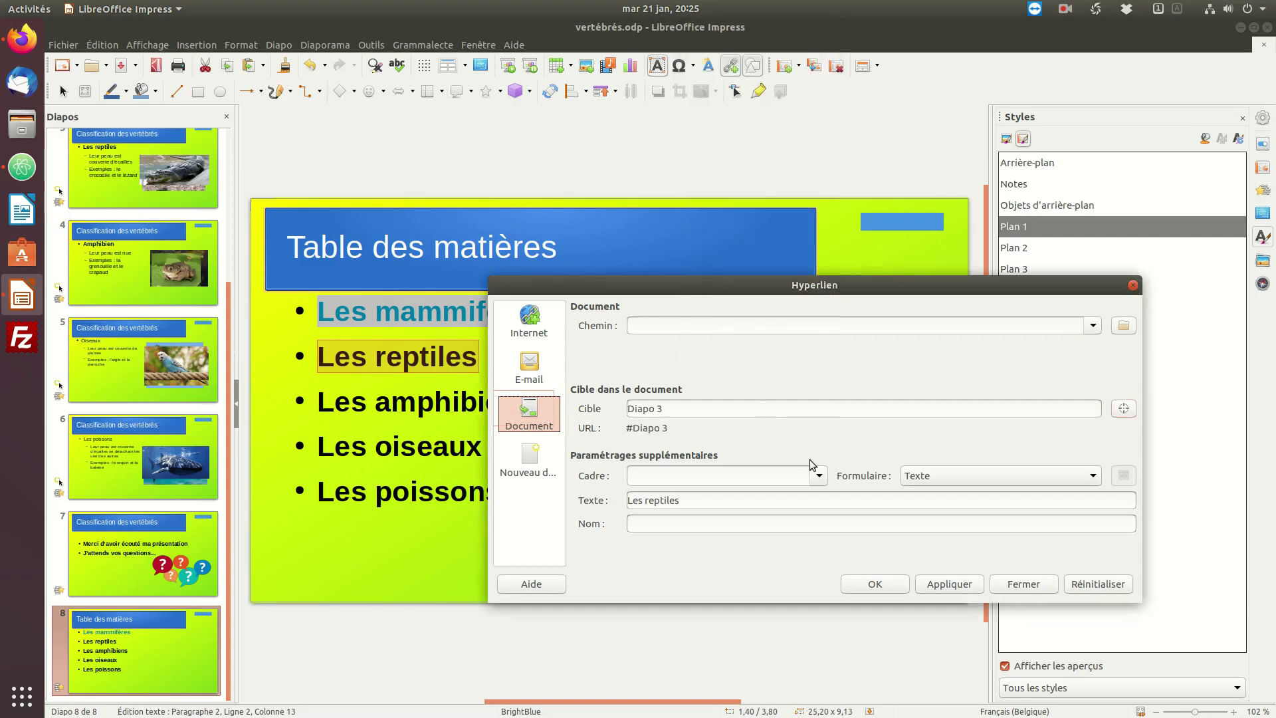
left_click(878, 584)
key("Escape")
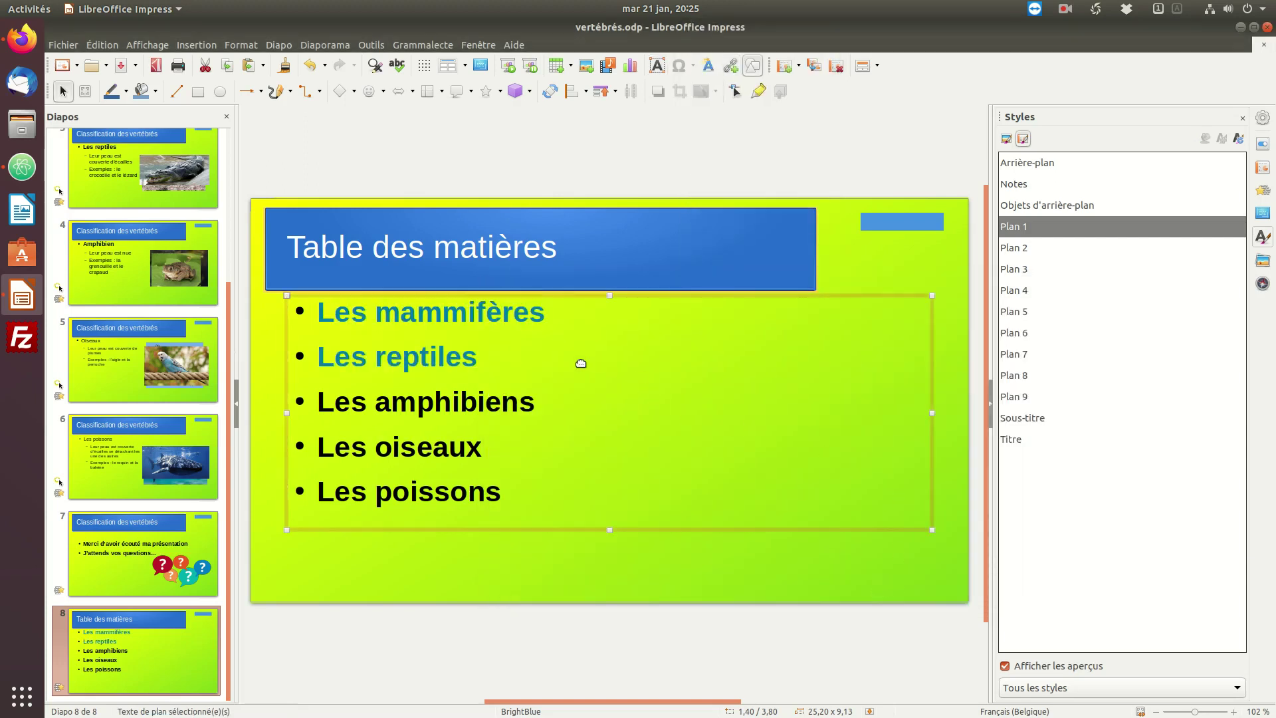
Run the slideshow from the Table des matières slide
key("F5")
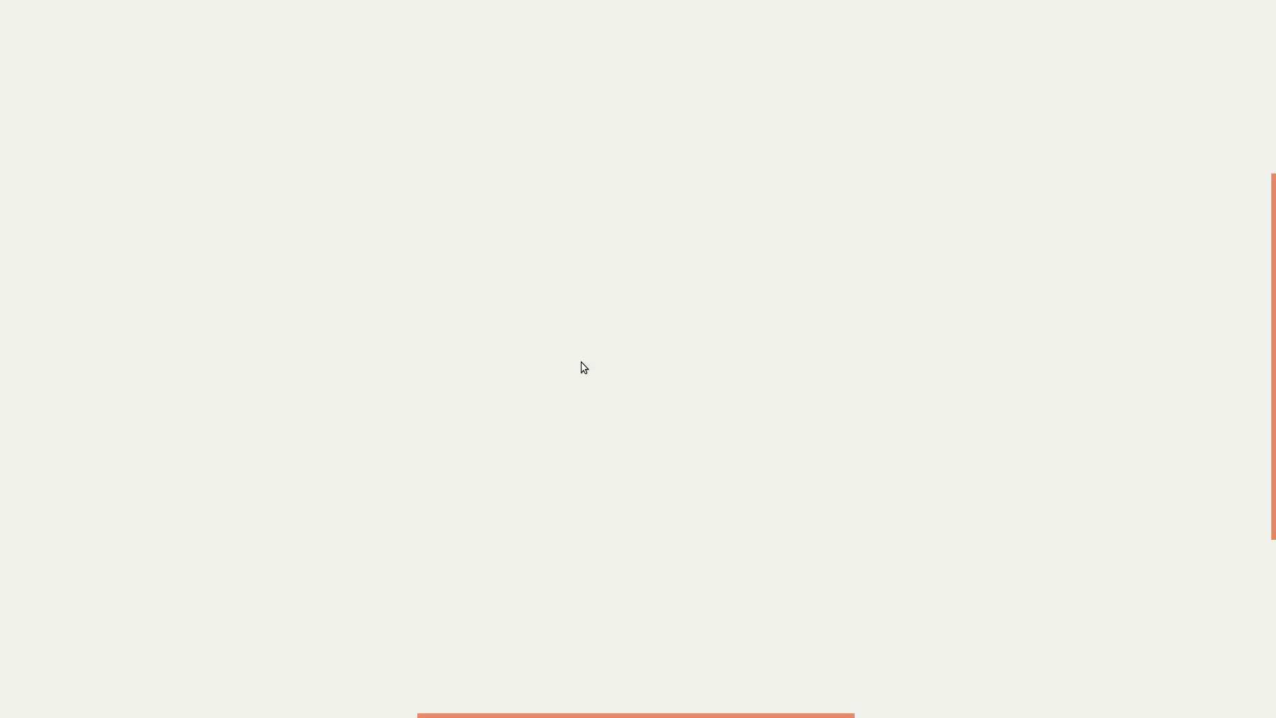